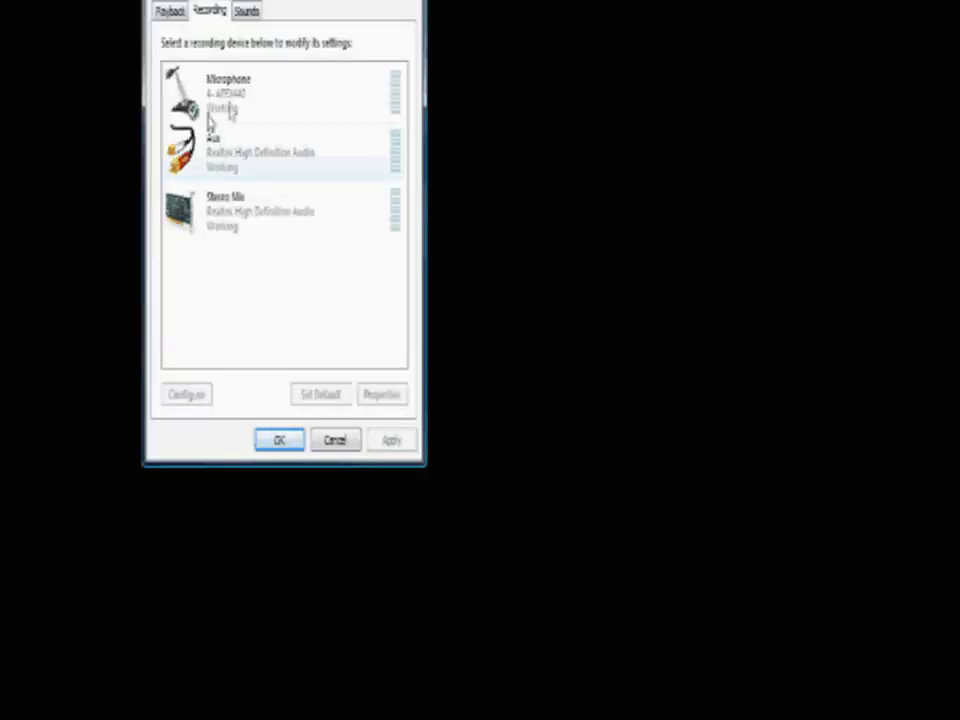
- Select the Microphone recording device and confirm its level meter responds to sound
left_click(236, 105)
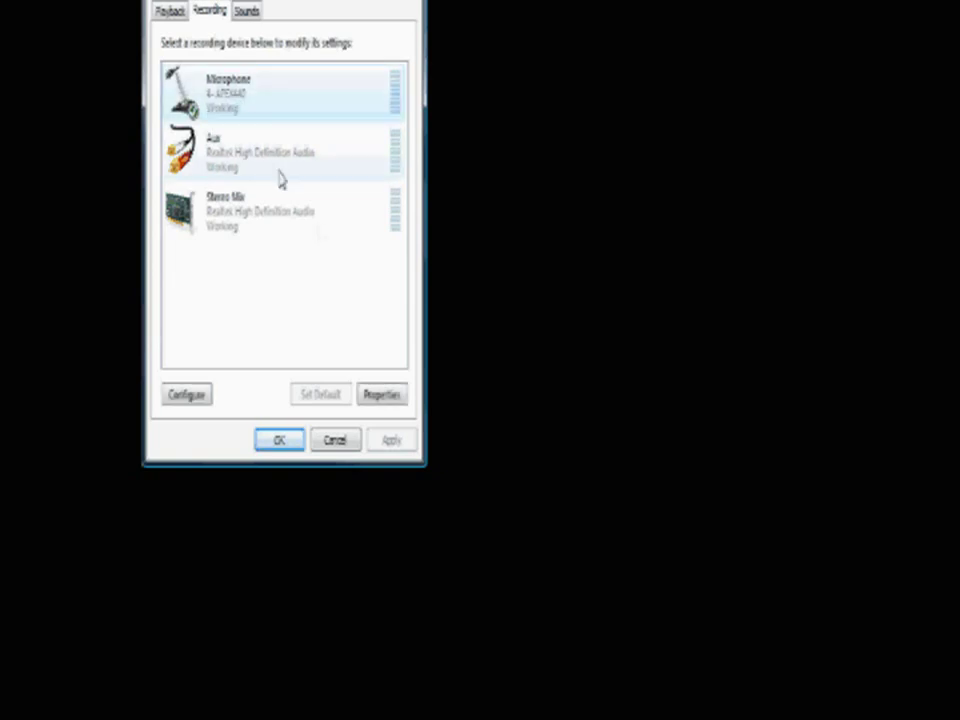
left_click(239, 110)
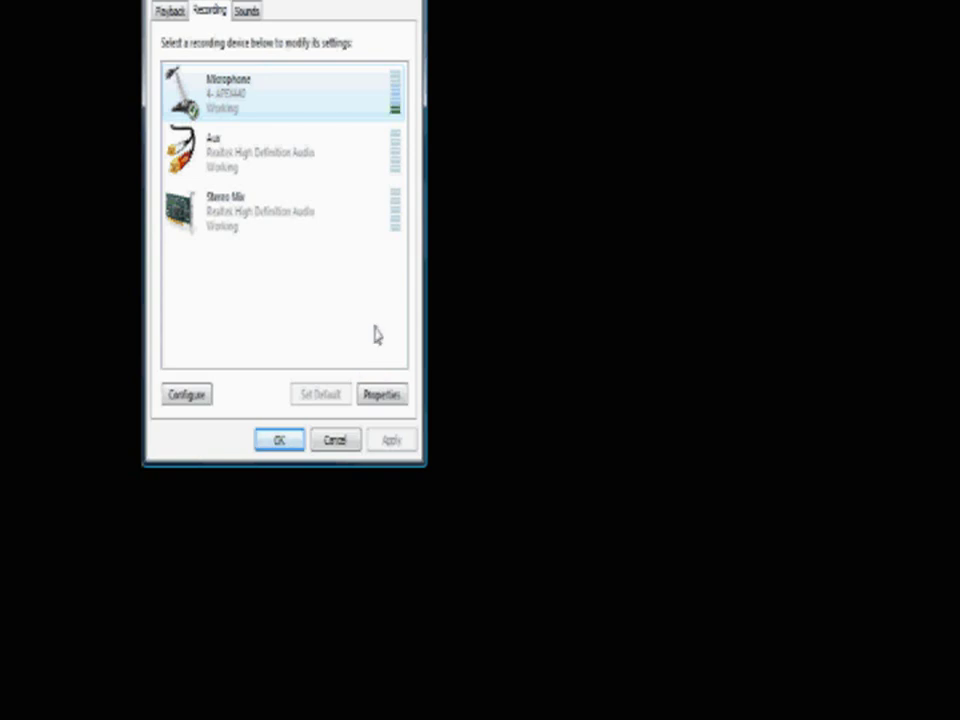
- Open the Microphone's properties and check that its input level is 100
left_click(382, 394)
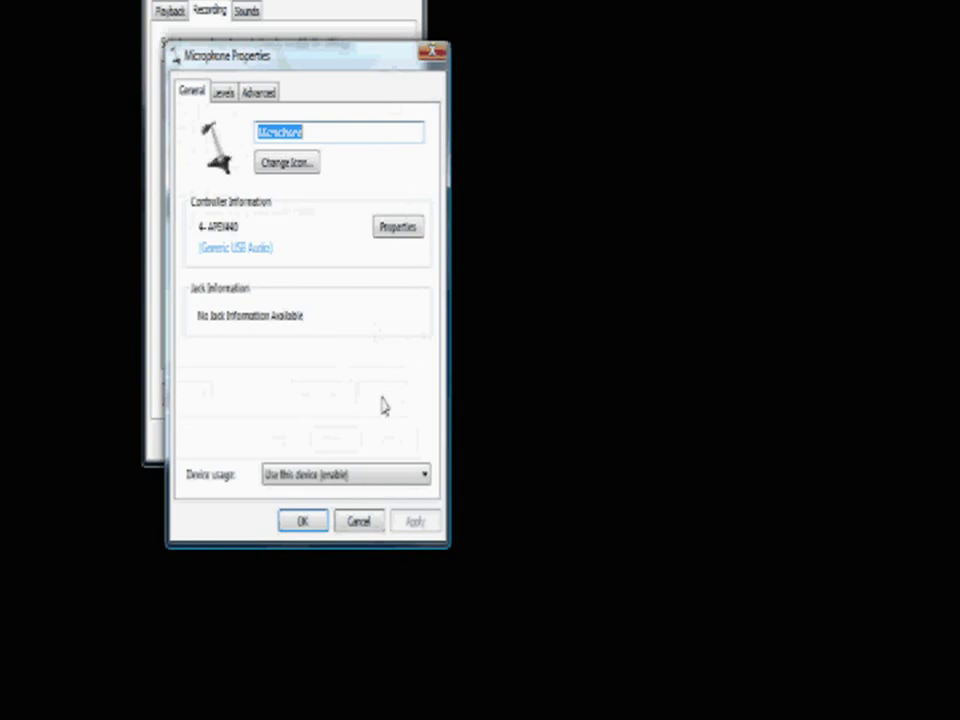
left_click(224, 93)
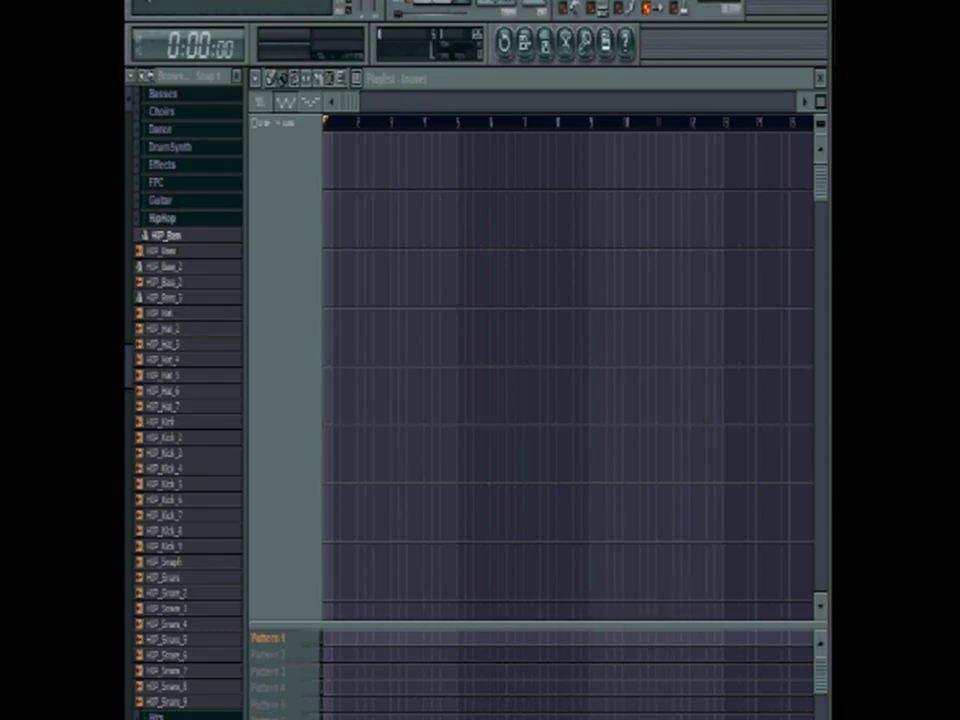
- Start a new project from the Utility > Recording template and show its mixer
left_click(150, 2)
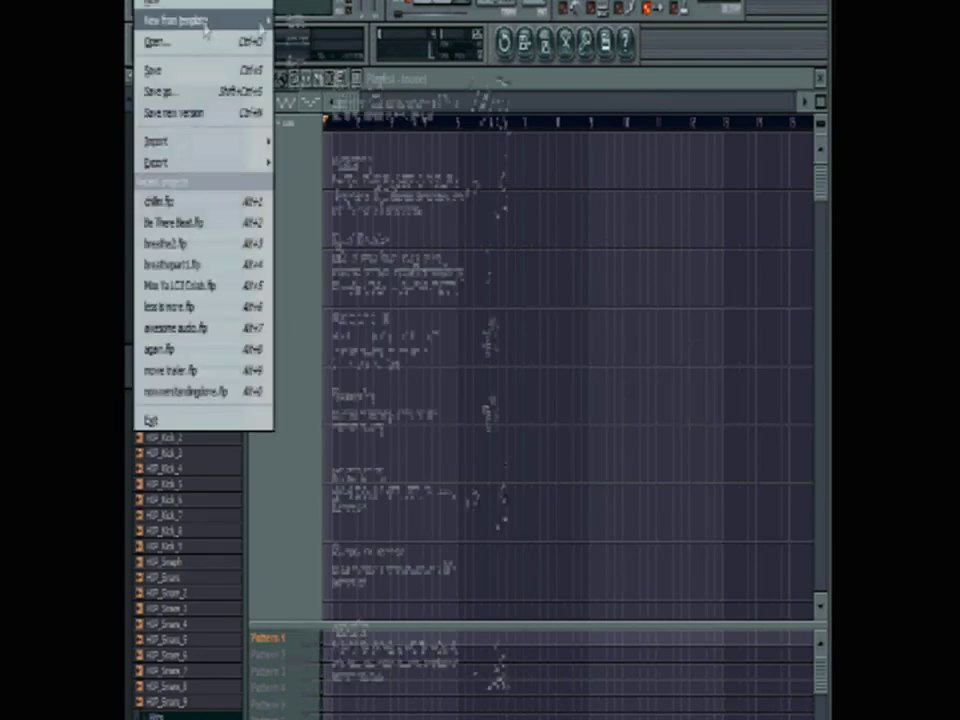
mouse_move(200, 20)
mouse_move(295, 83)
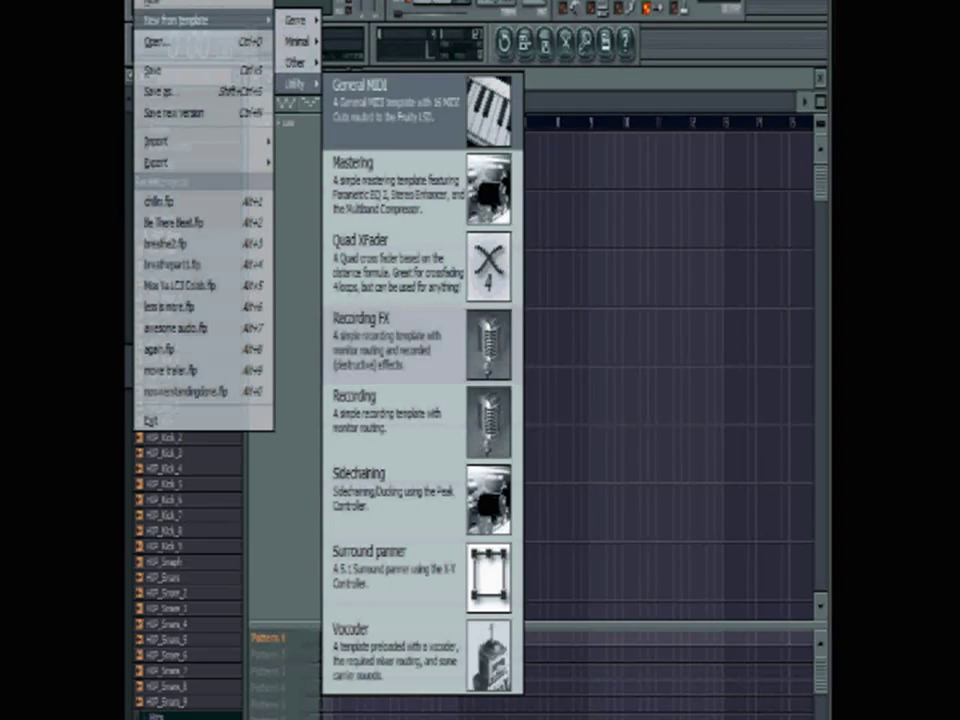
left_click(240, 2)
left_click(250, 104)
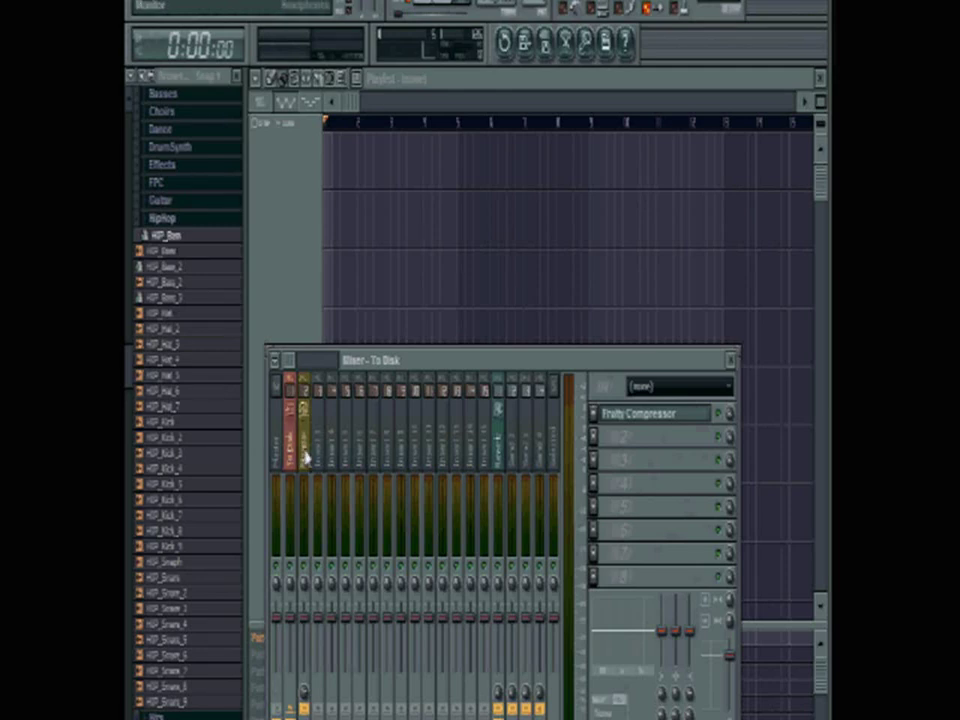
left_click(307, 460)
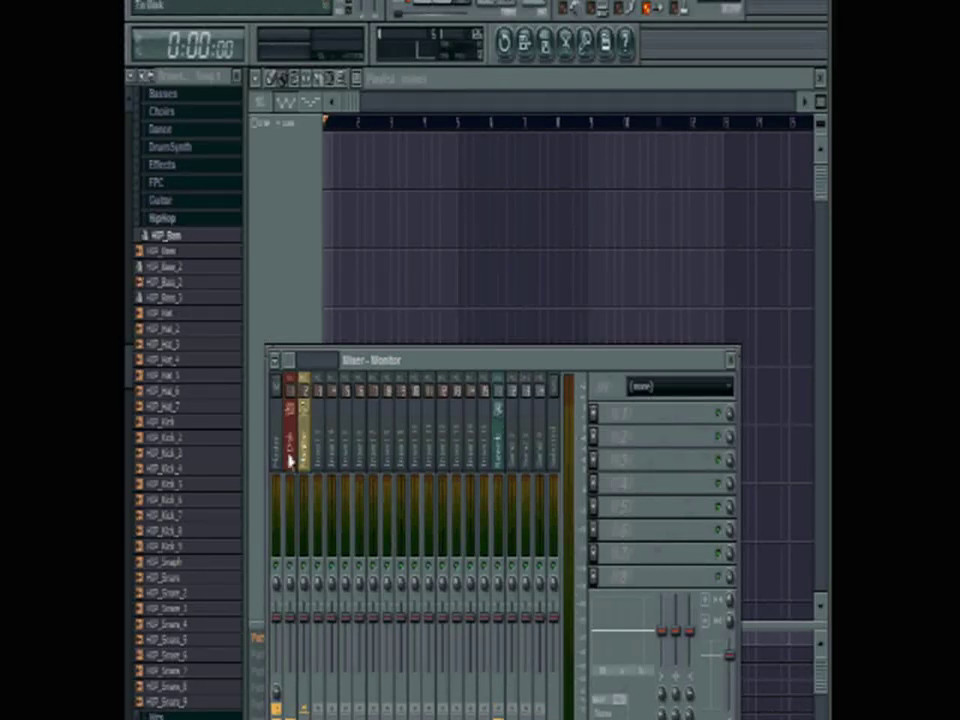
left_click(304, 693)
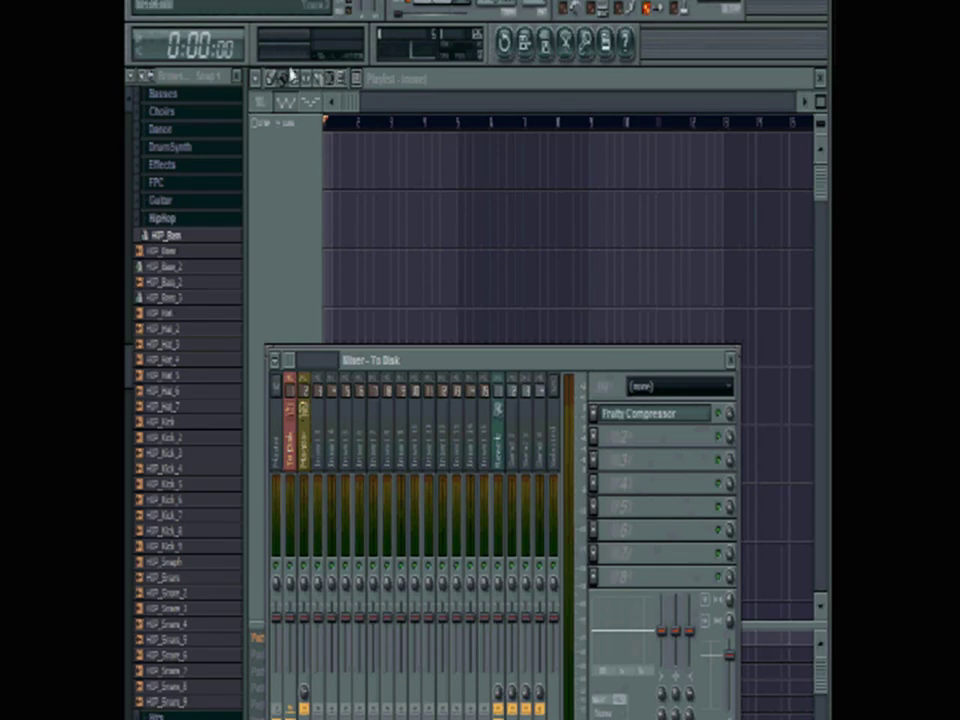
left_click(262, 2)
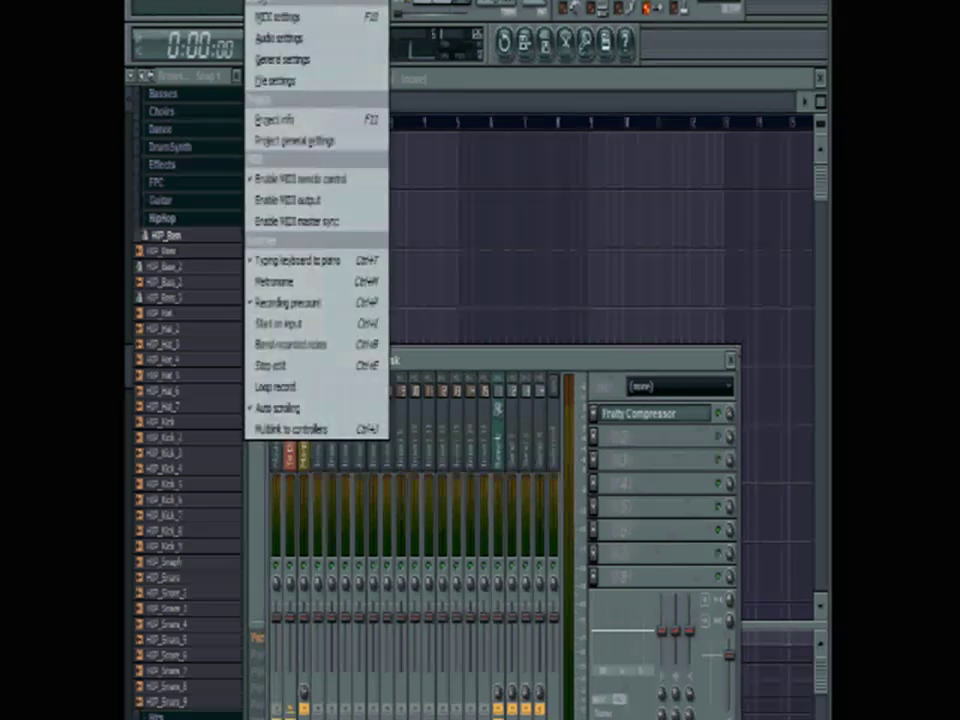
- Make ASIO4ALL v2 the audio device in Audio settings and check its ASIO driver panel
left_click(282, 40)
left_click(452, 108)
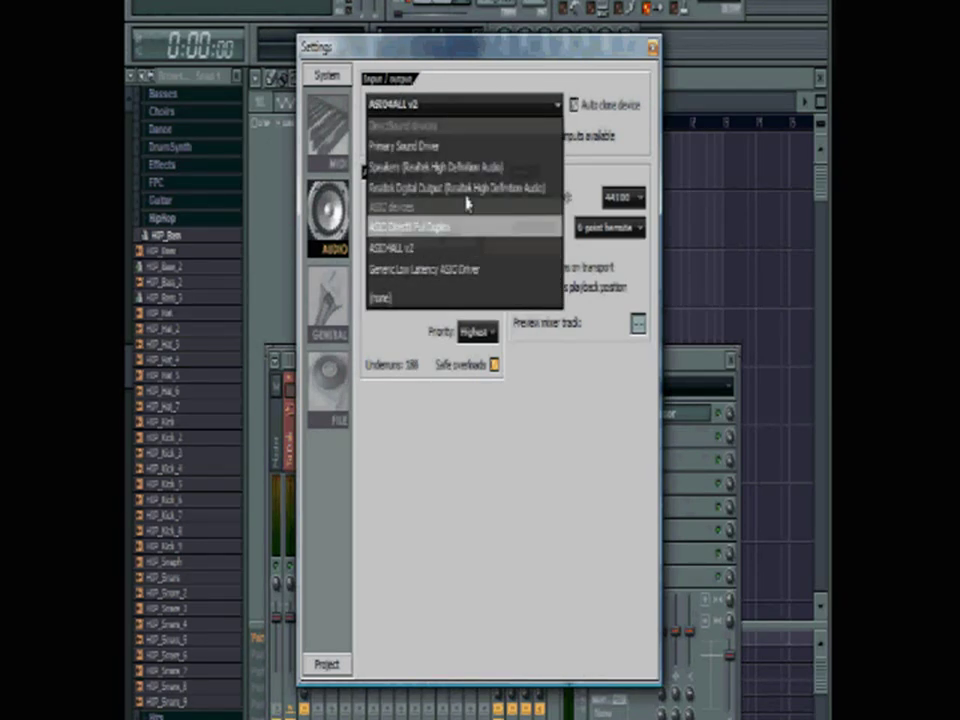
left_click(453, 254)
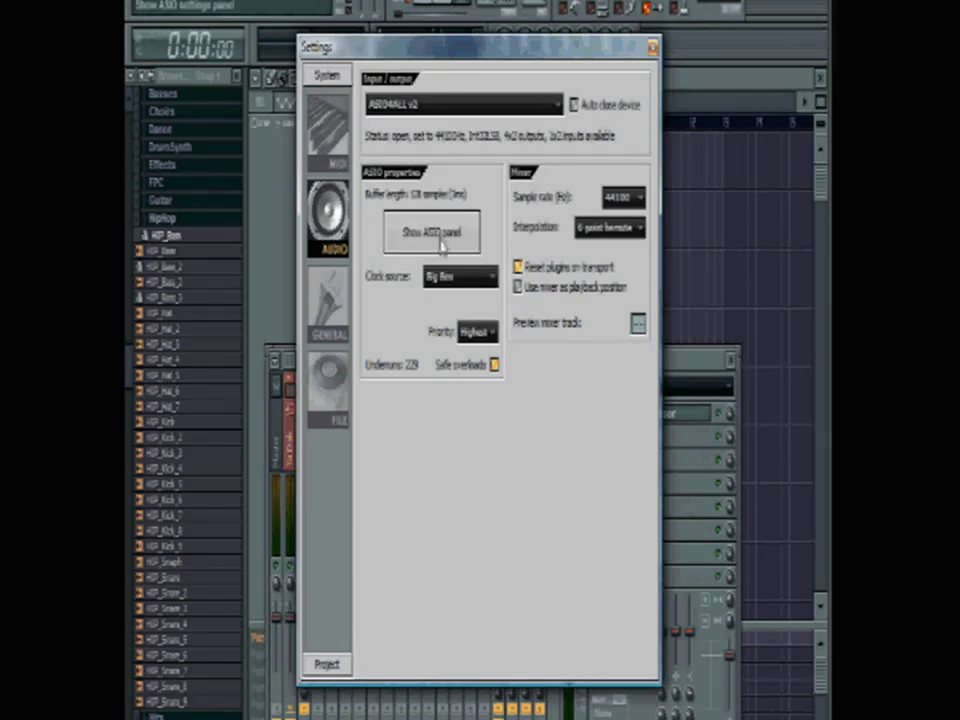
left_click(446, 232)
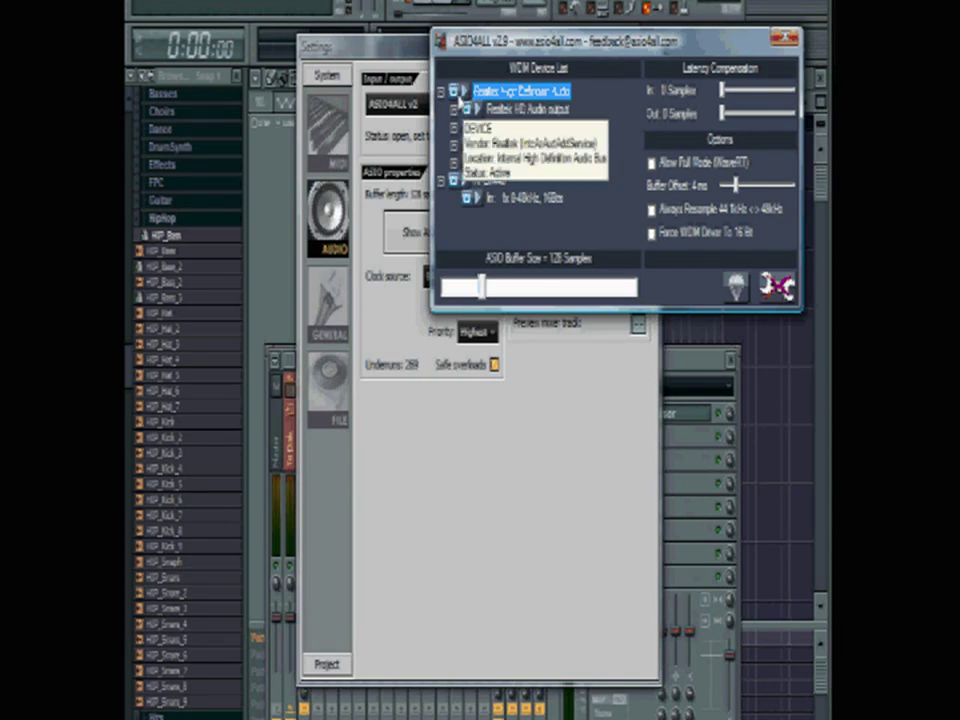
left_click(786, 40)
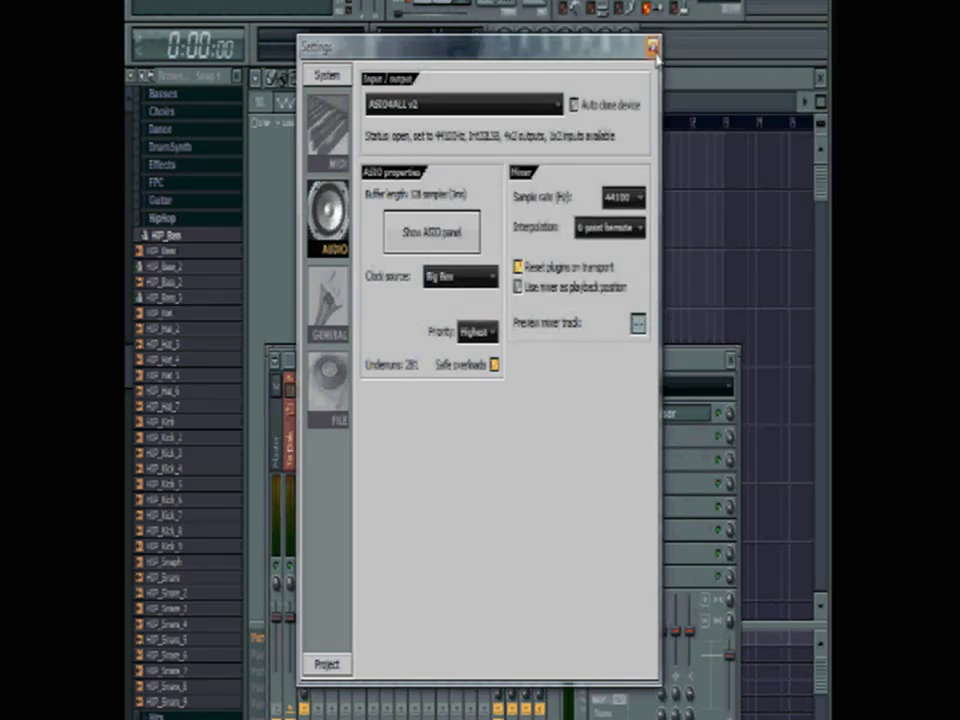
- Close the audio settings and set the To Disk track's input to USB Audio Device 1
left_click(654, 45)
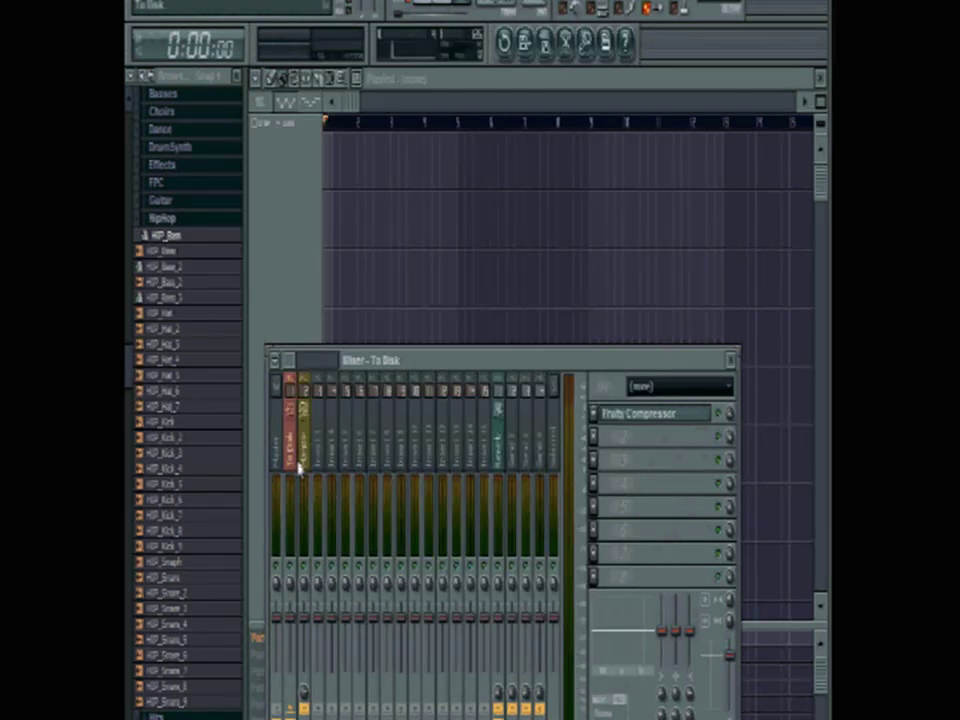
left_click(714, 390)
left_click(702, 468)
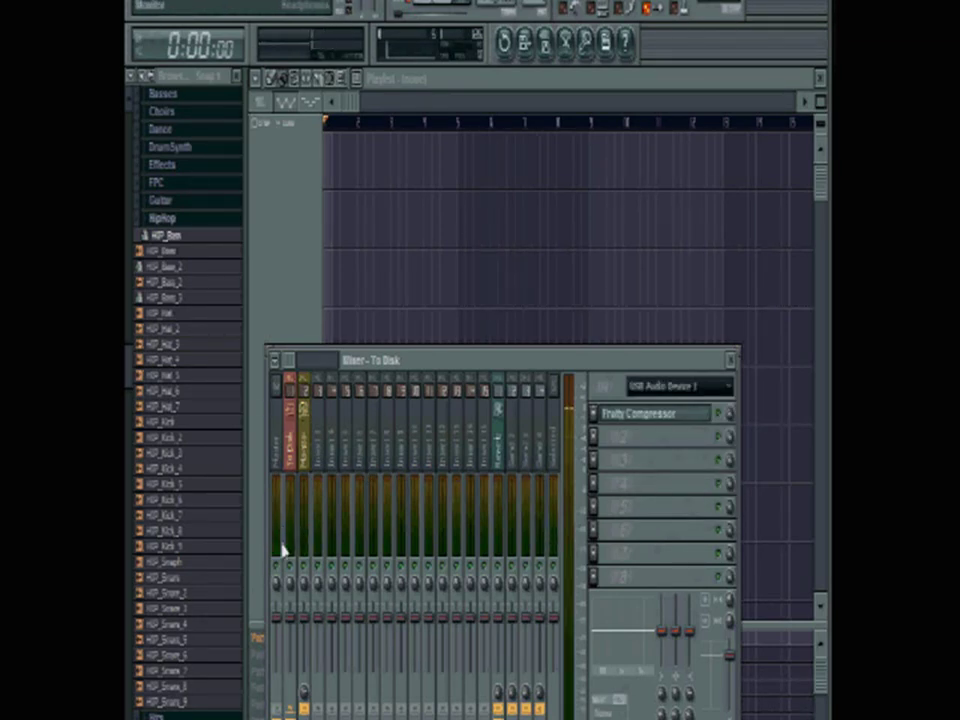
- Select the Monitor mixer track and bring up the plugin list for its first FX slot
left_click(291, 465)
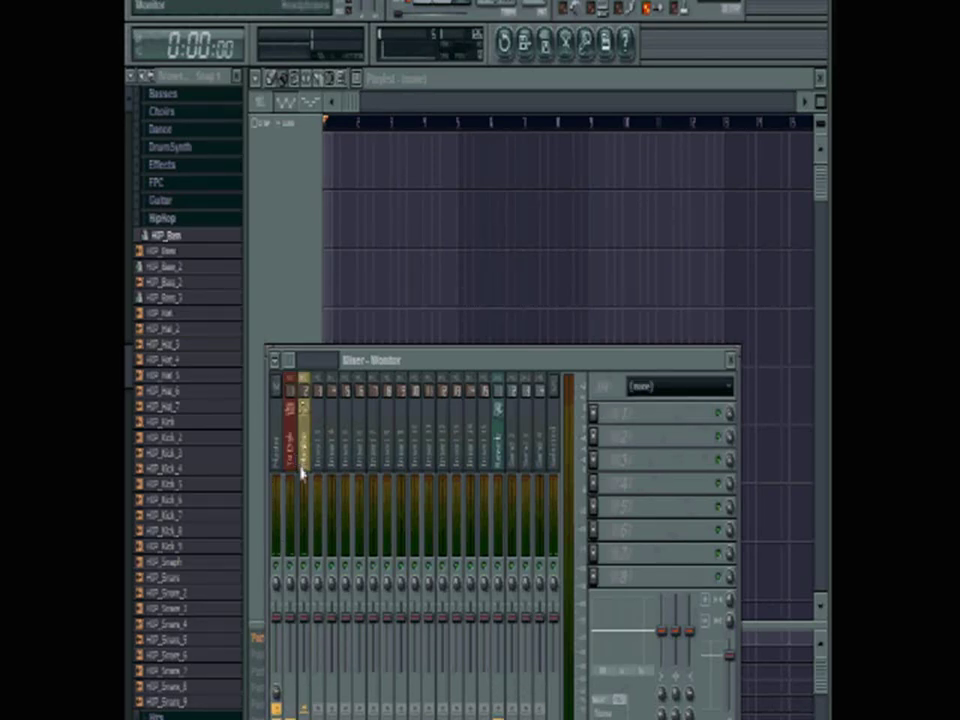
left_click(290, 512)
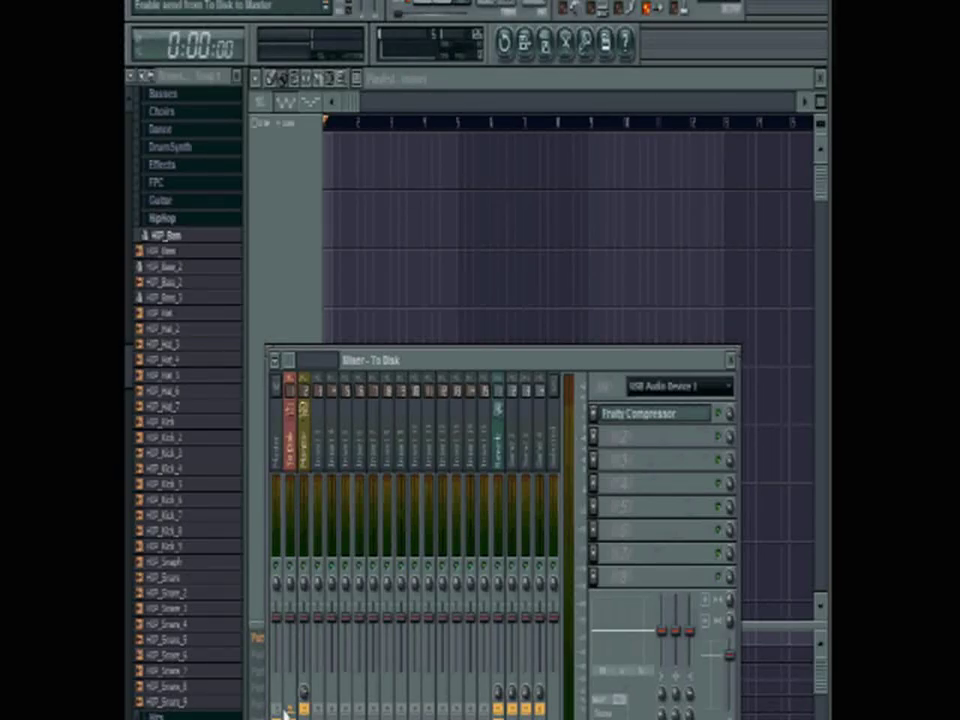
left_click(308, 478)
left_click(592, 413)
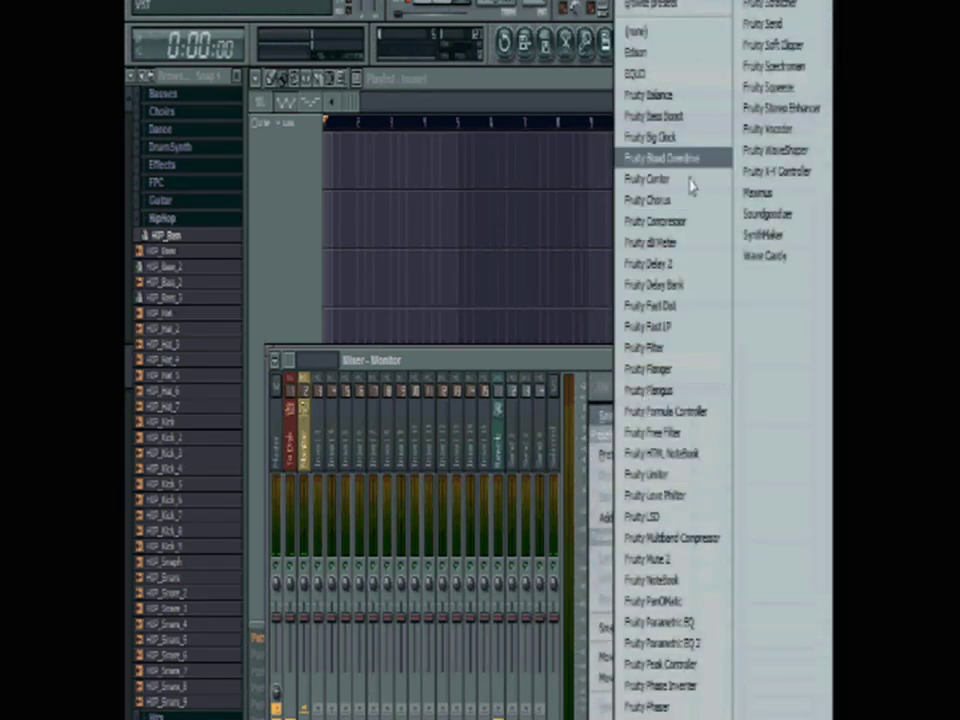
- Load Fruity Compressor, Fruity Reverb 2 and Fruity Delay 2 into the Monitor track's slots
left_click(668, 228)
left_click(594, 443)
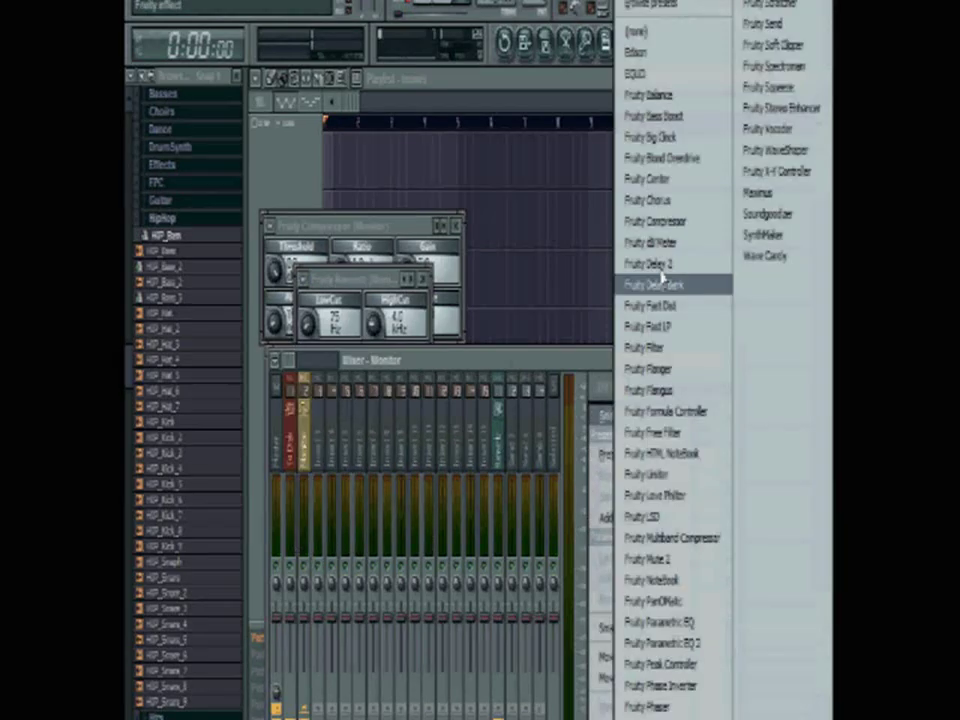
left_click(661, 274)
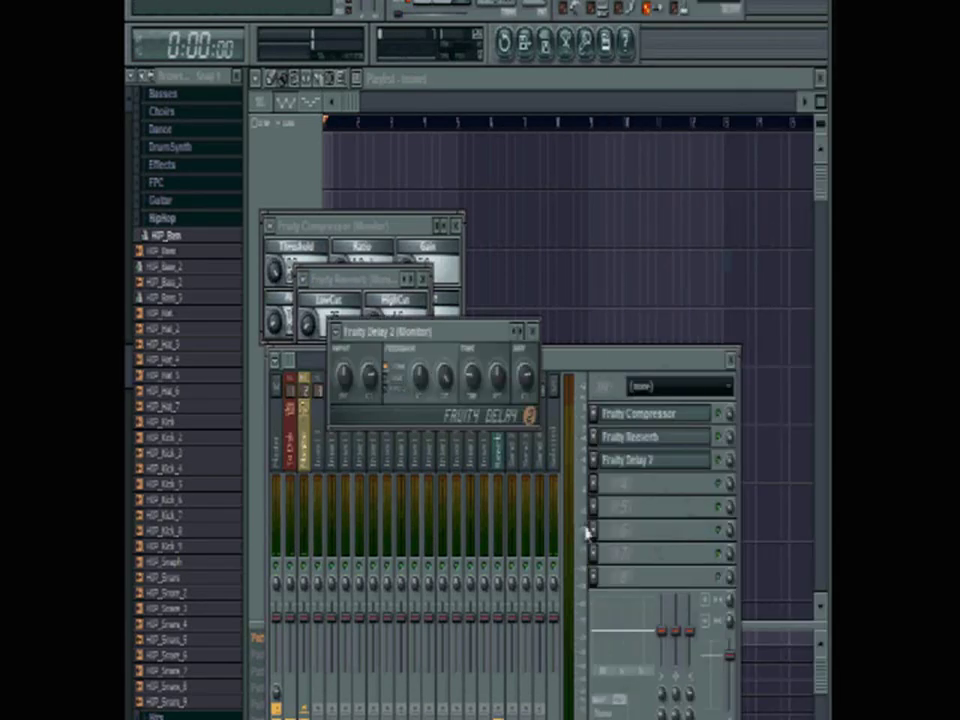
left_click(594, 413)
key("Escape")
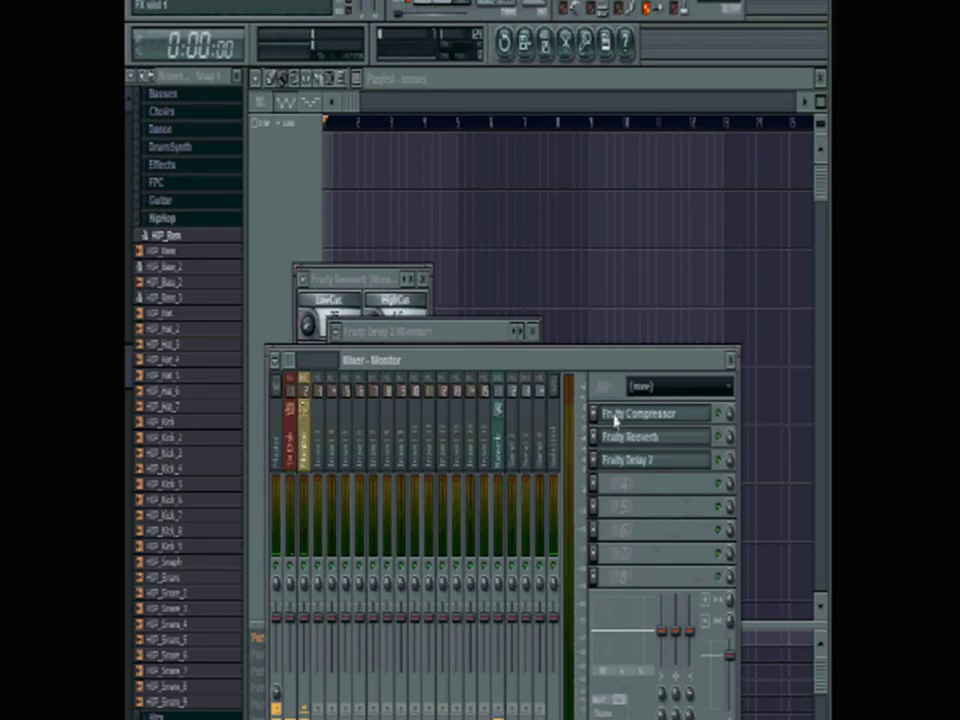
- Set the compressor to -15 dB threshold, 4.5:1 ratio, gain 3.3, attack 16; show the reverb and delay
left_click(615, 418)
left_click_drag(331, 285, 283, 283)
left_click_drag(404, 292, 402, 287)
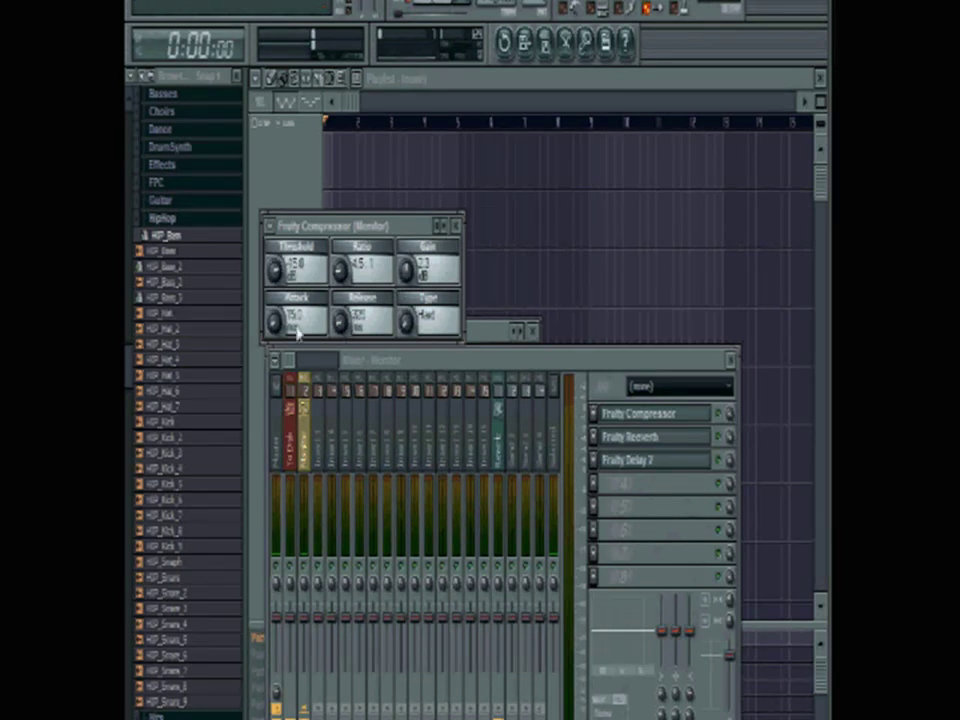
left_click_drag(297, 333, 297, 328)
key("Escape")
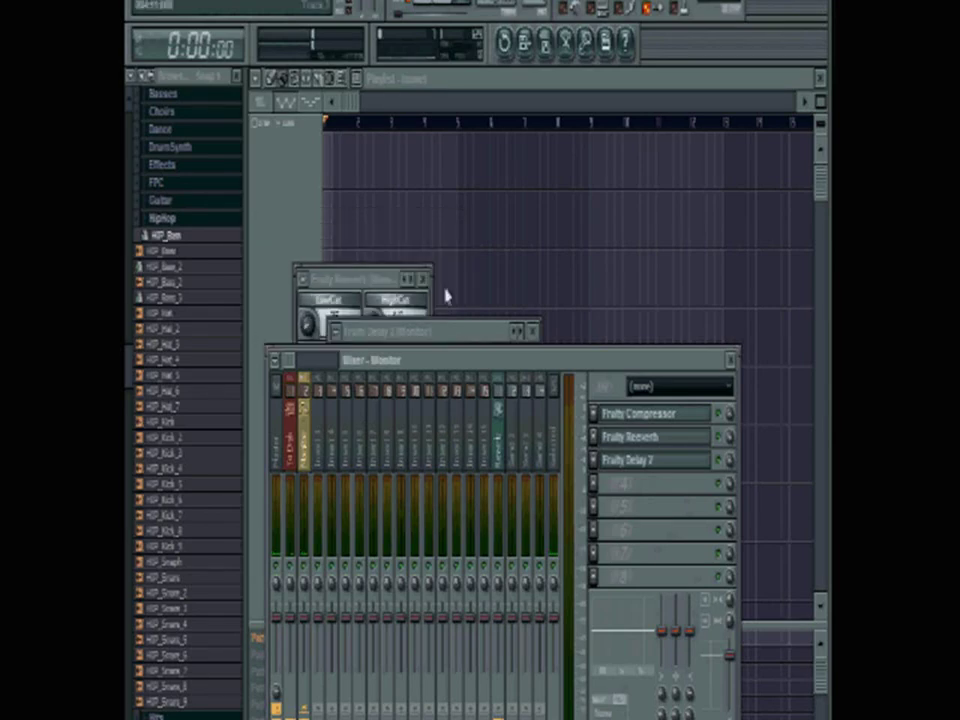
left_click_drag(449, 332, 516, 312)
left_click_drag(390, 280, 439, 270)
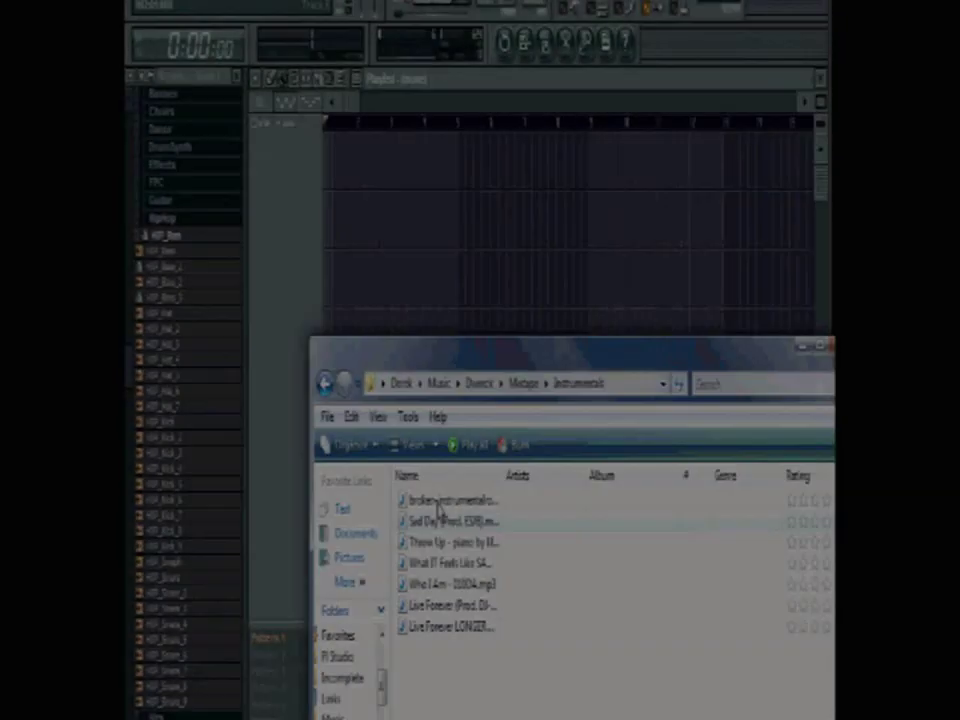
- Place the broken-instrumentalrough MP3 in the playlist and move the clip to bar 1
left_click_drag(450, 500, 350, 178)
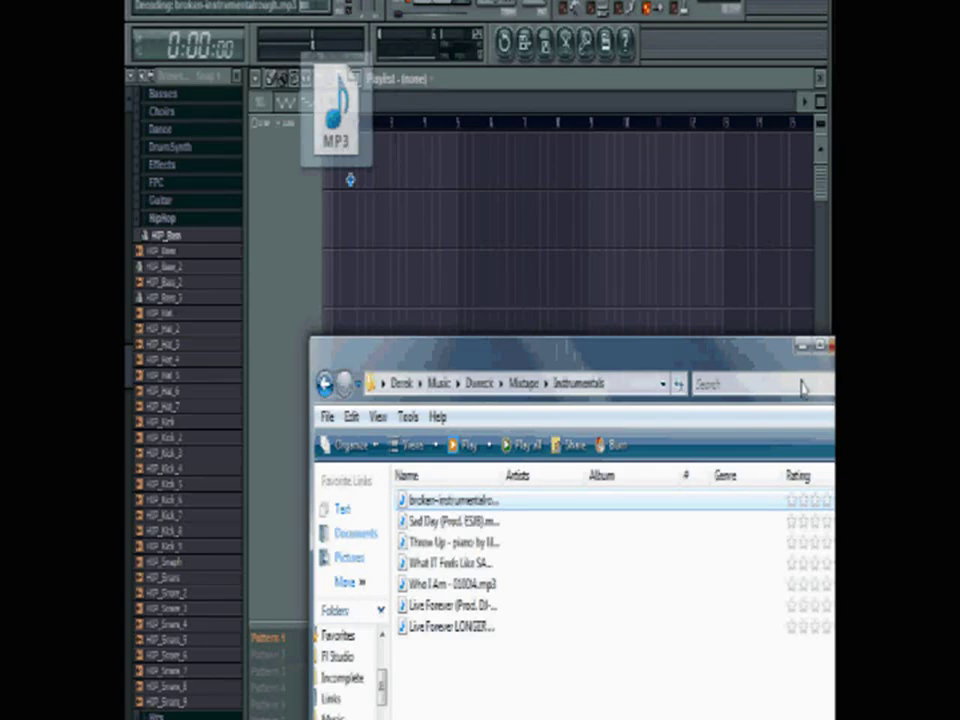
left_click(804, 346)
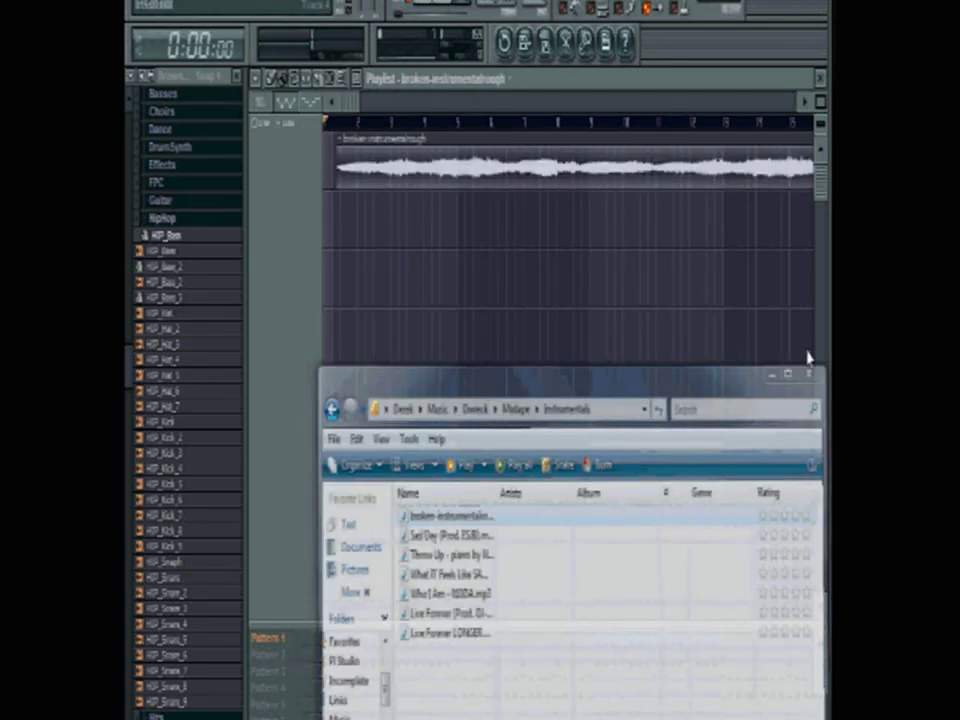
left_click_drag(560, 152, 449, 24)
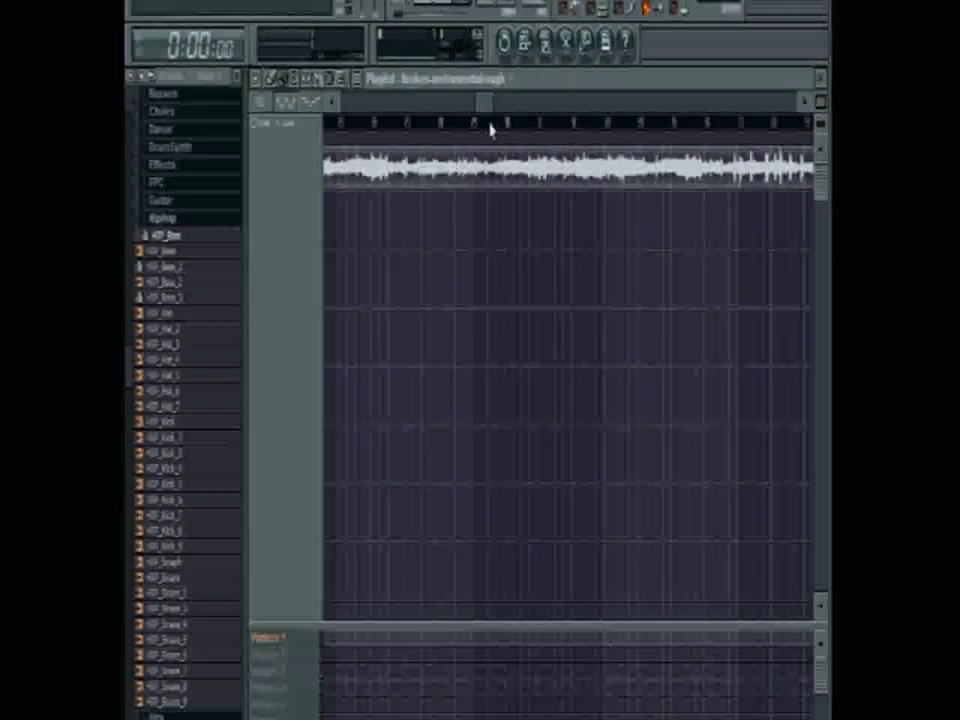
- Check the To Disk input in the mixer, set the song position to about 0:58:96, and start recording
left_click(238, 2)
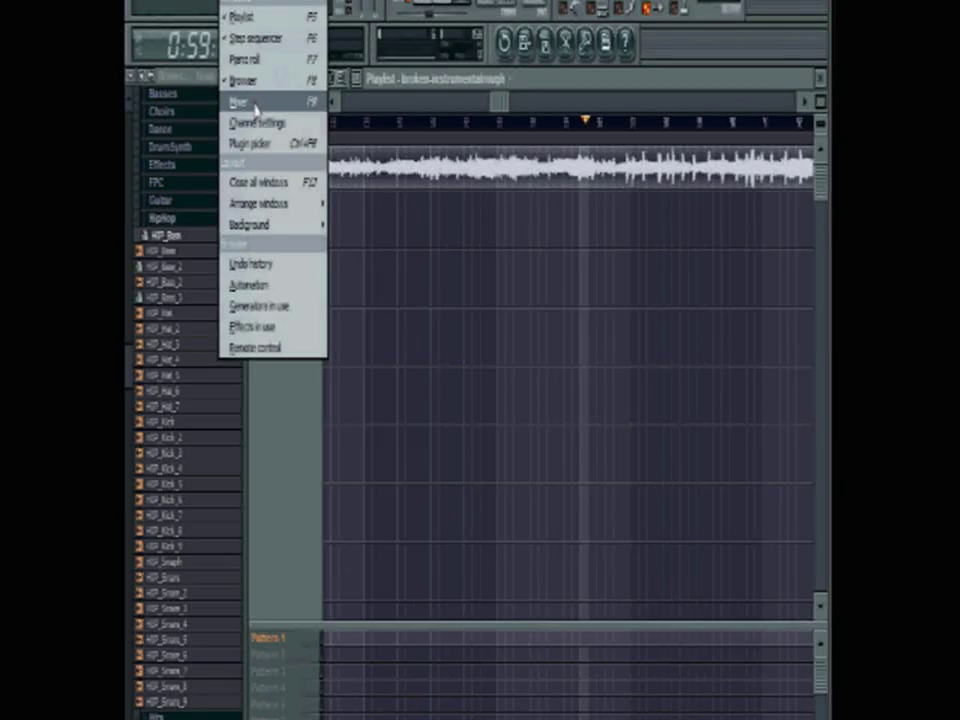
left_click(254, 104)
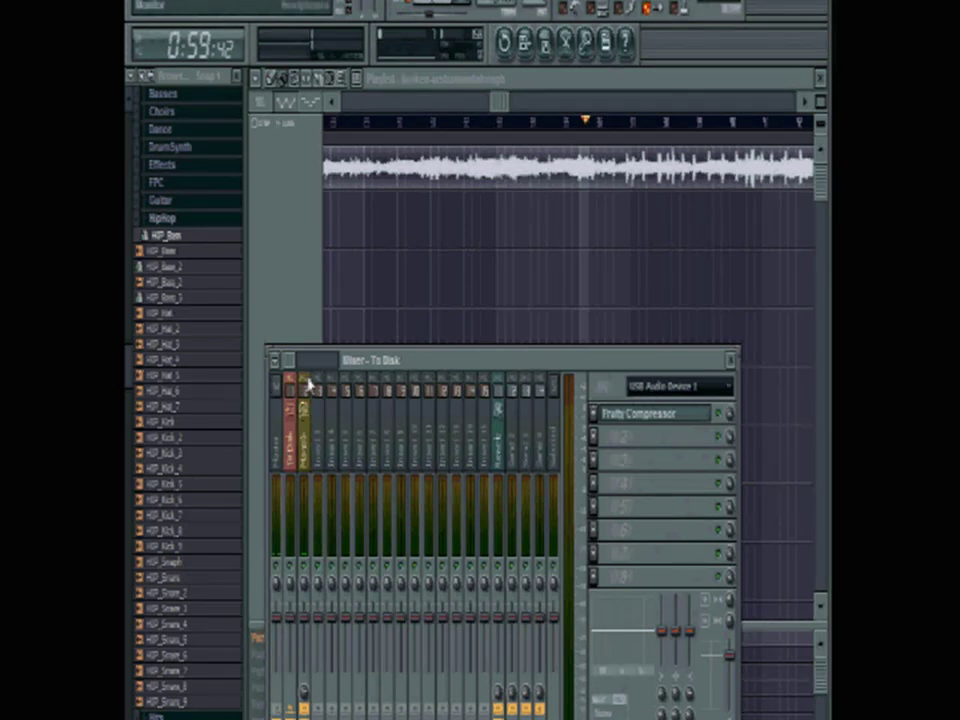
key("F9")
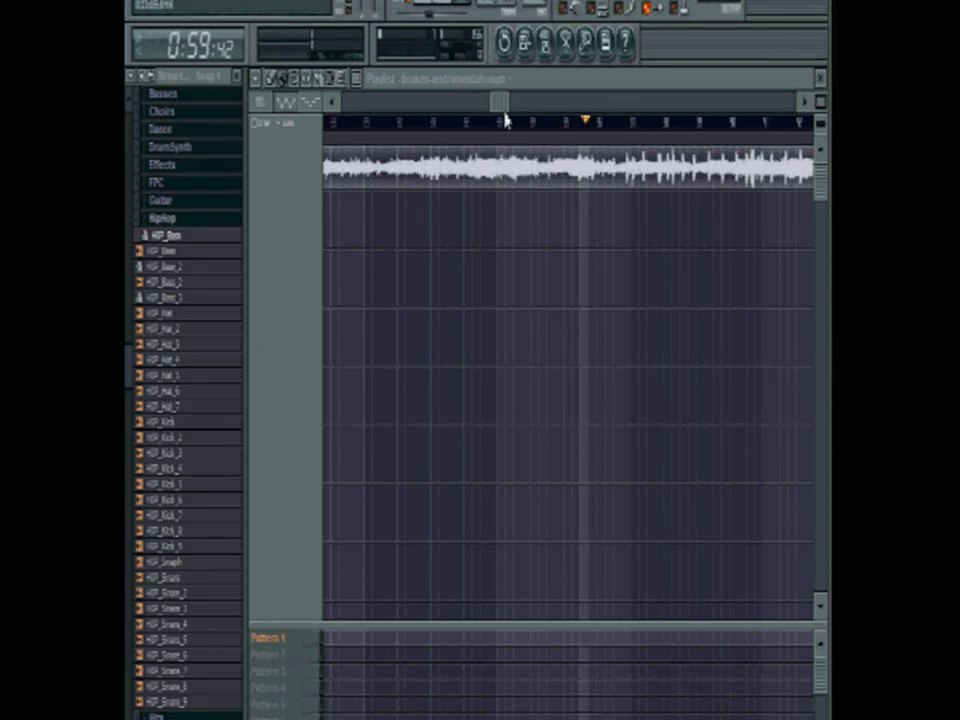
left_click(576, 124)
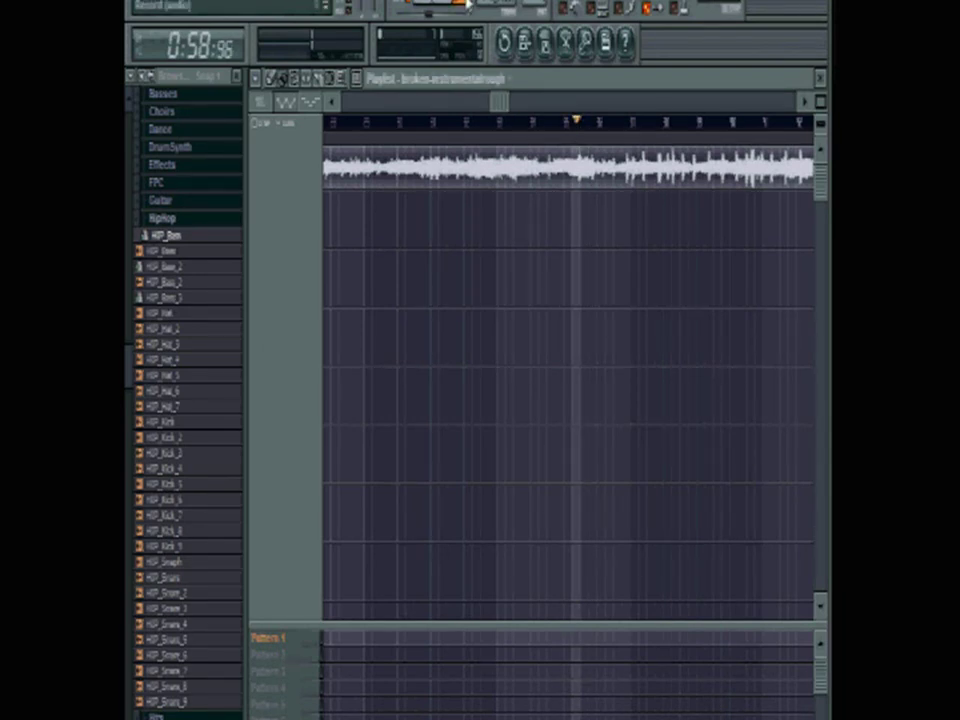
left_click(467, 5)
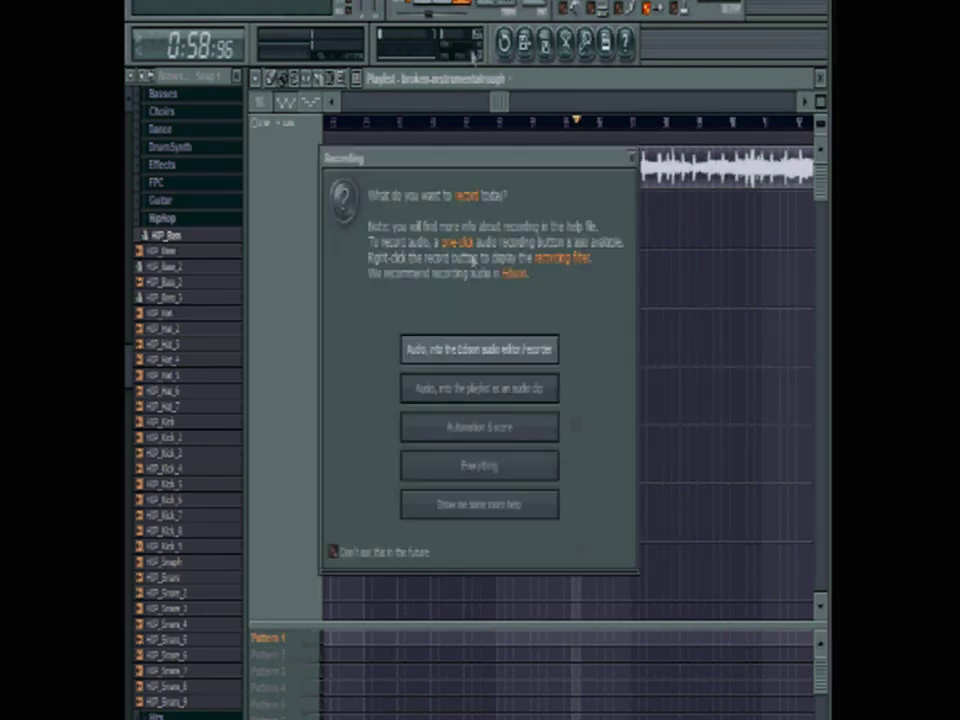
- Record the microphone into the playlist as audio clip untitled_To Disk_38
left_click(500, 398)
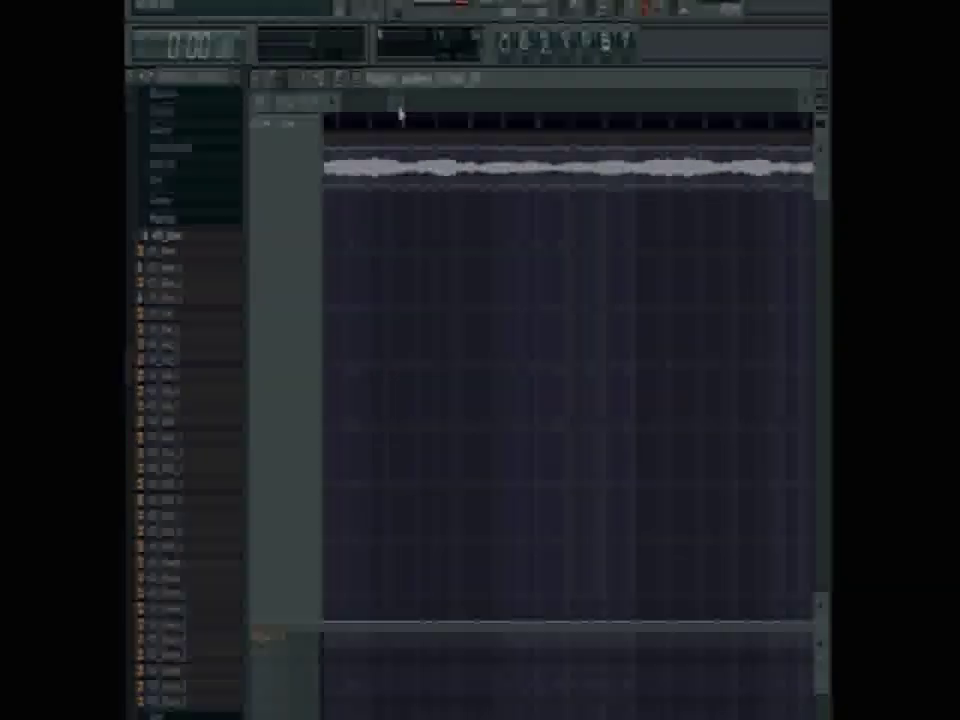
scroll(521, 127, "right", 1)
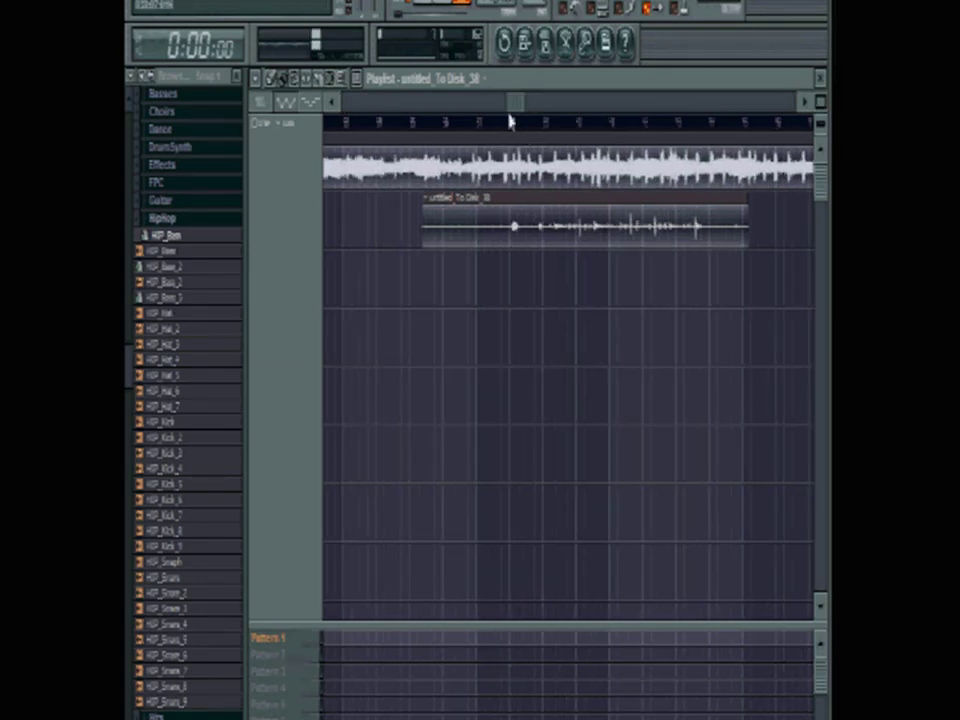
- Scroll the playlist to review the recorded vocal clip, then bring up the File menu
scroll(505, 123, "left", 3)
scroll(503, 122, "right", 2)
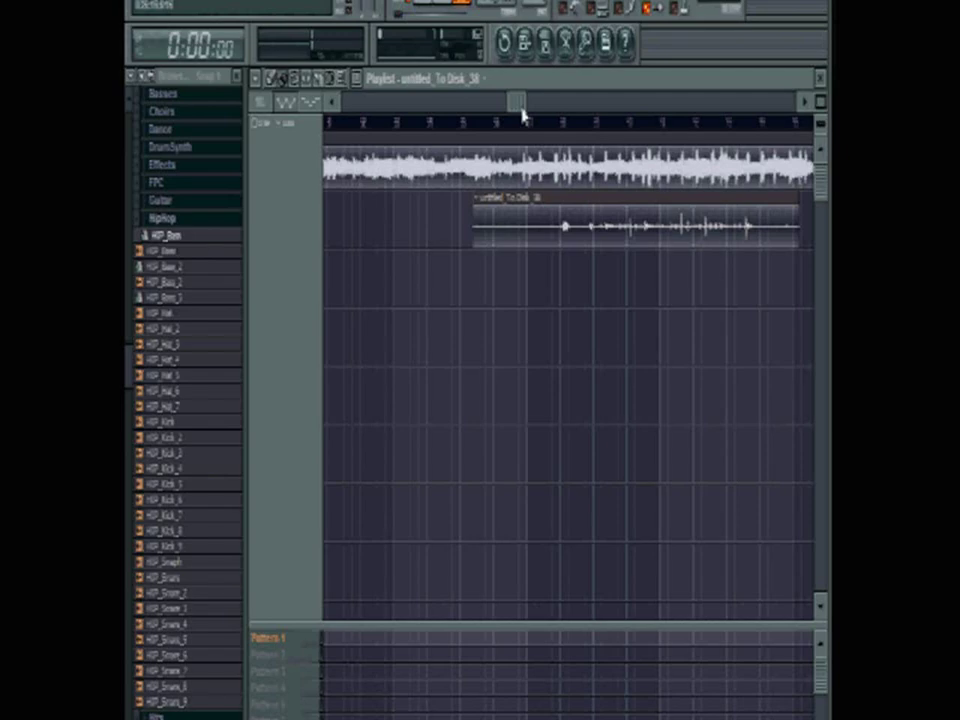
left_click(145, 3)
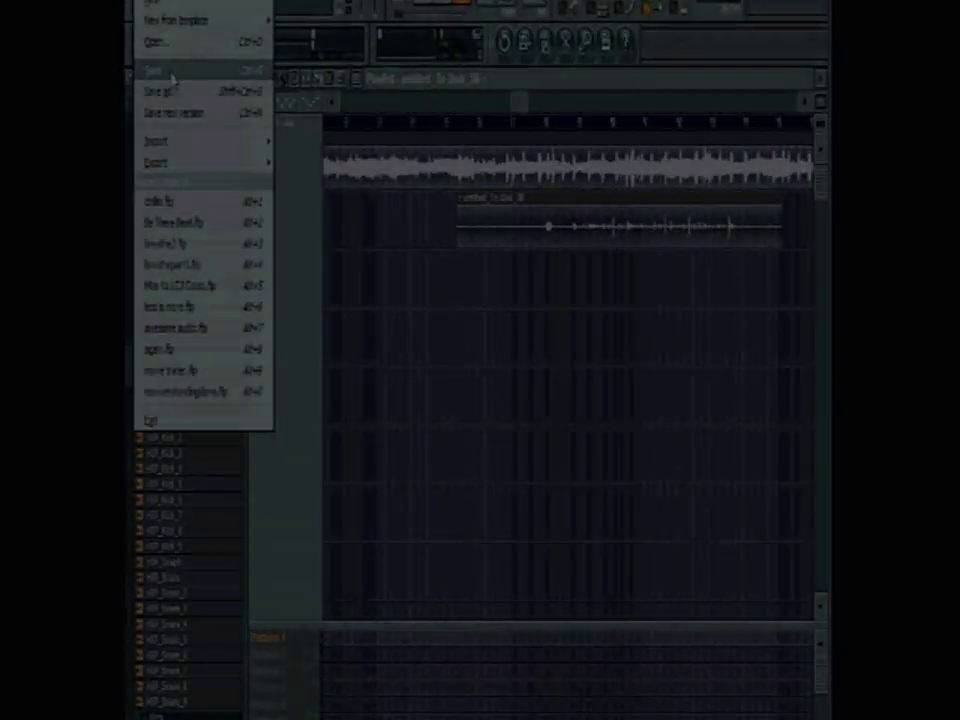